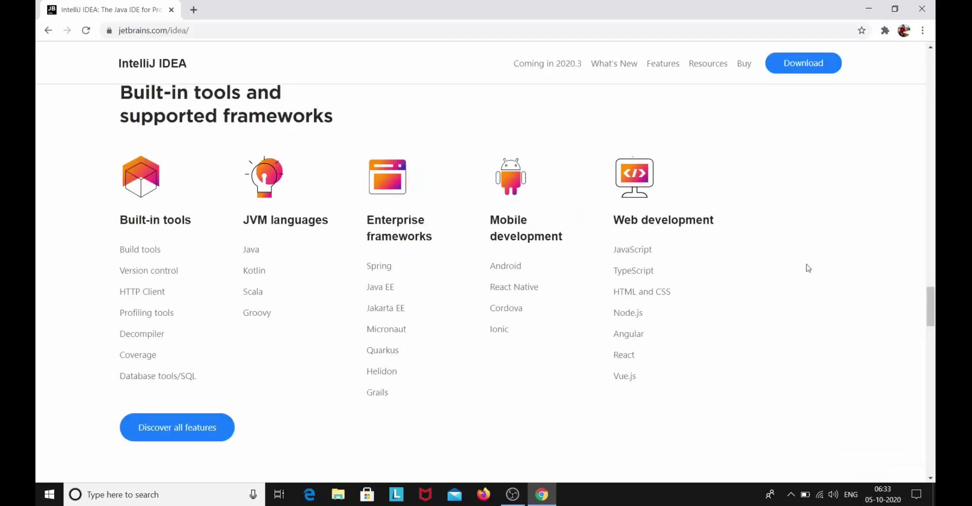
Search the web for "jdk download" in a new browser tab.
left_click(193, 10)
left_click(324, 34)
type("jdk")
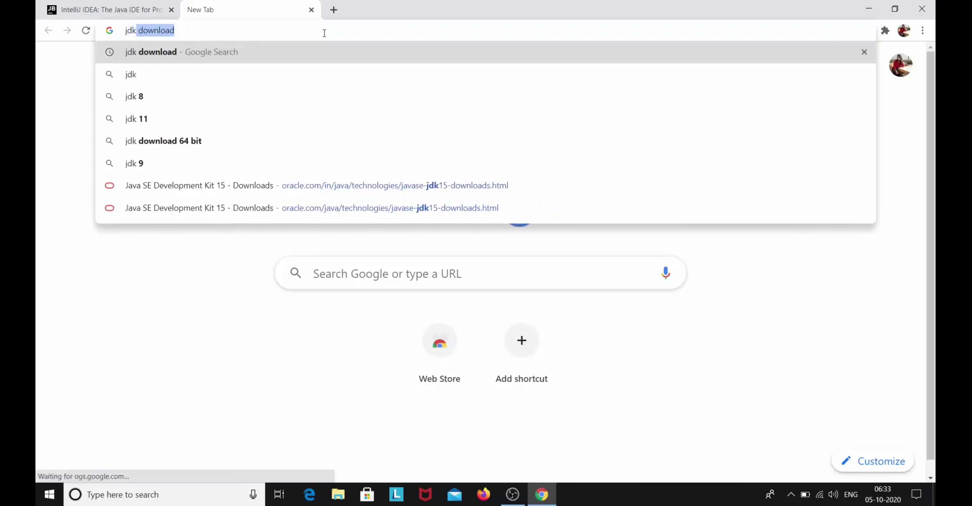
key("Return")
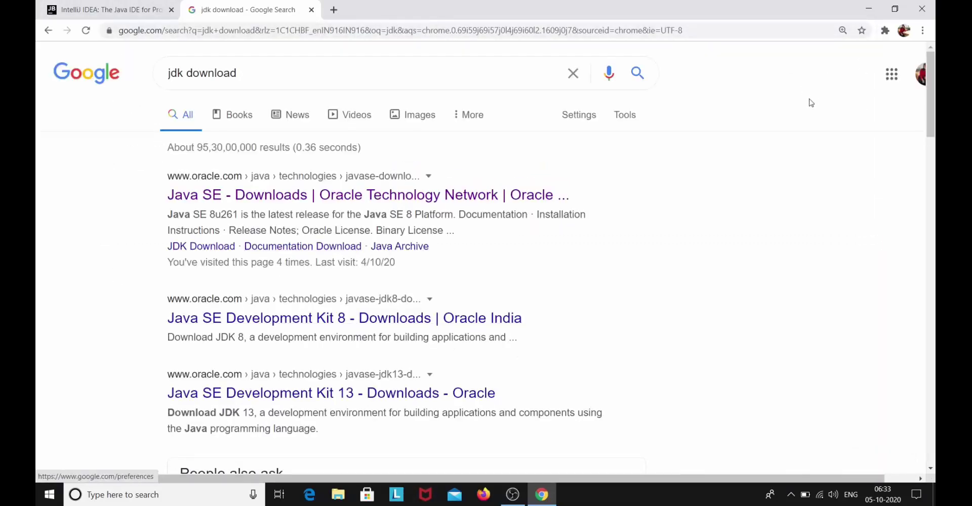
Check the installed Java version with "java -version" in Command Prompt, and close the console window.
left_click(96, 500)
type("dmd")
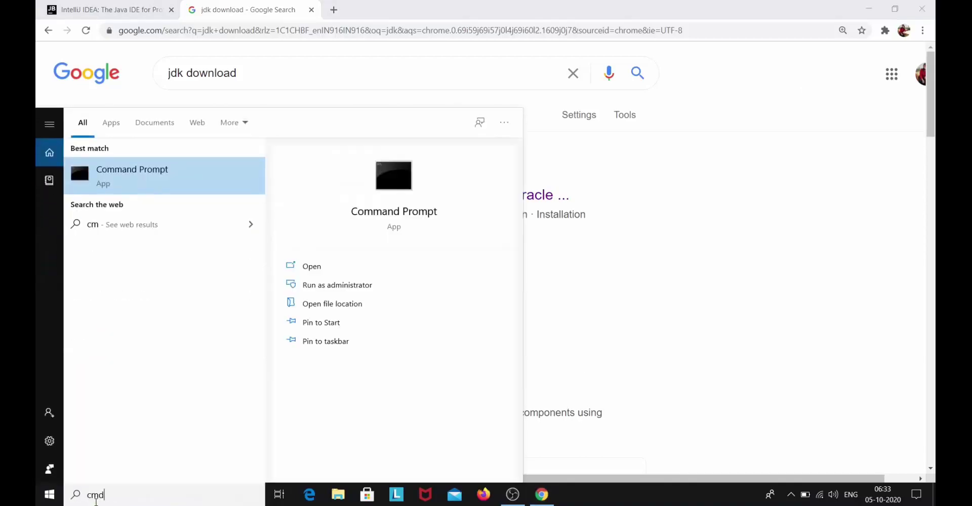
key("Return")
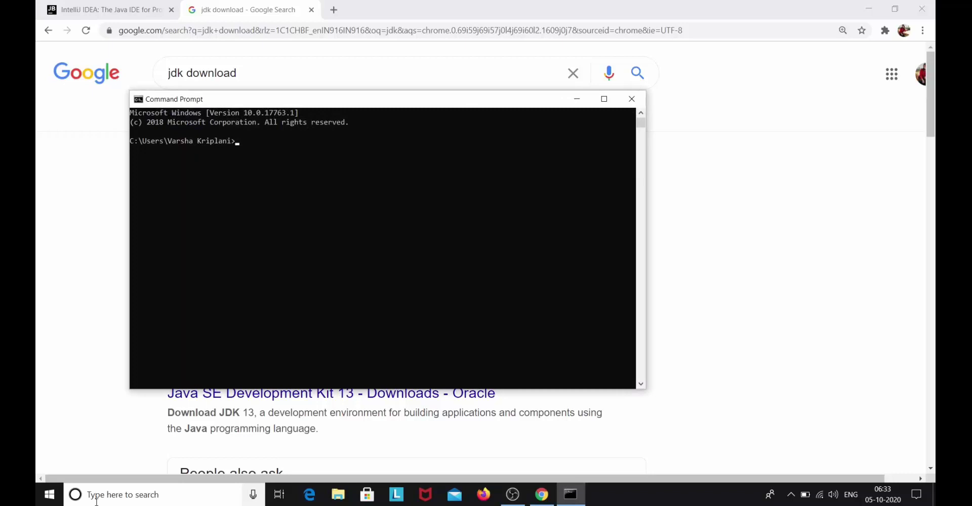
type("java -version")
key("Return")
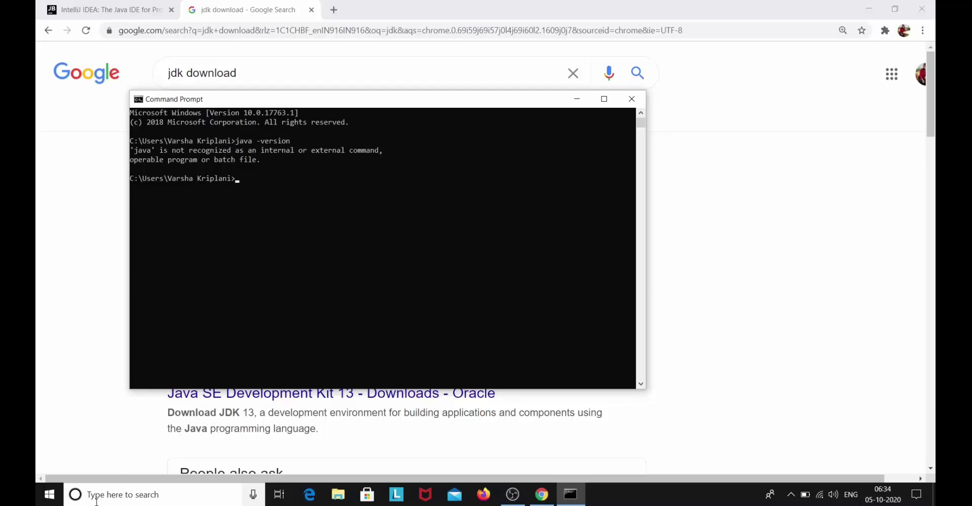
key("alt+F4")
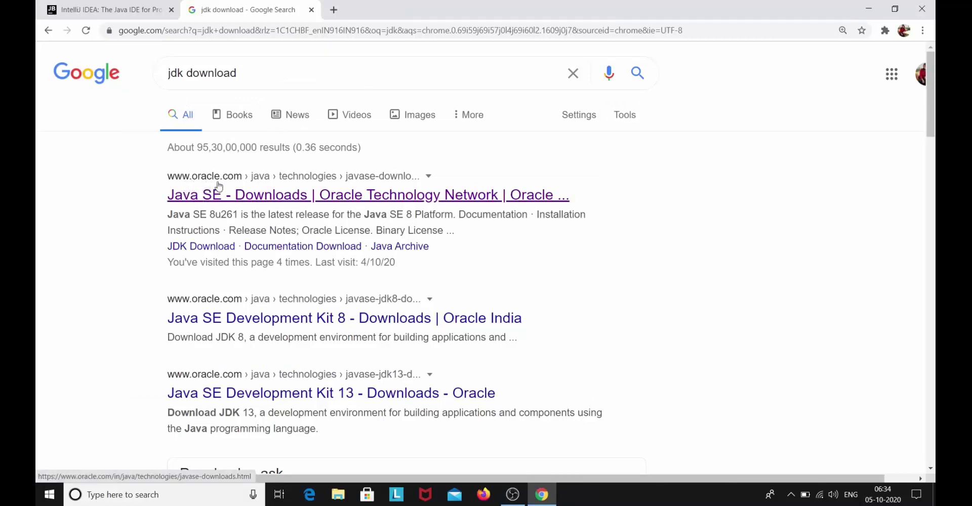
Open Oracle's Java SE Downloads page from the search results and go to the JDK download for Java SE 15.
left_click(272, 197)
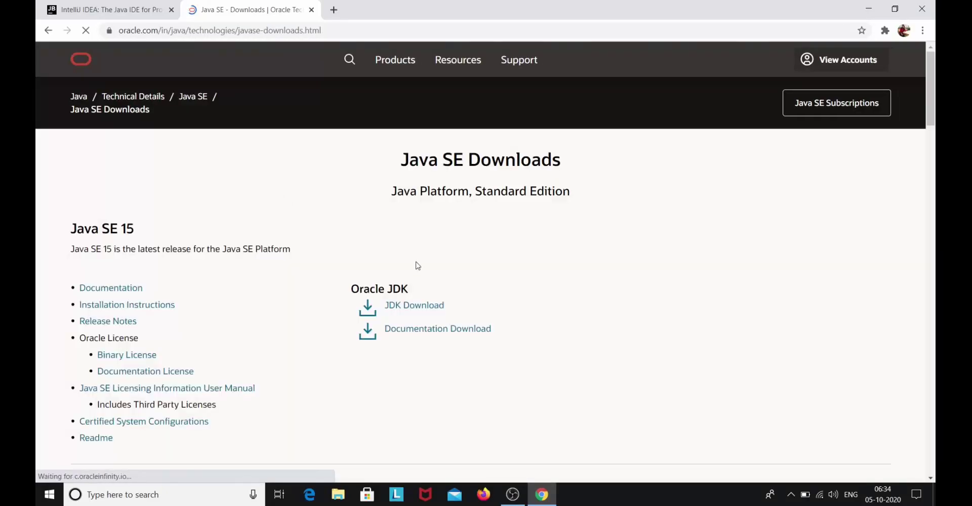
scroll(259, 249, "down", 1)
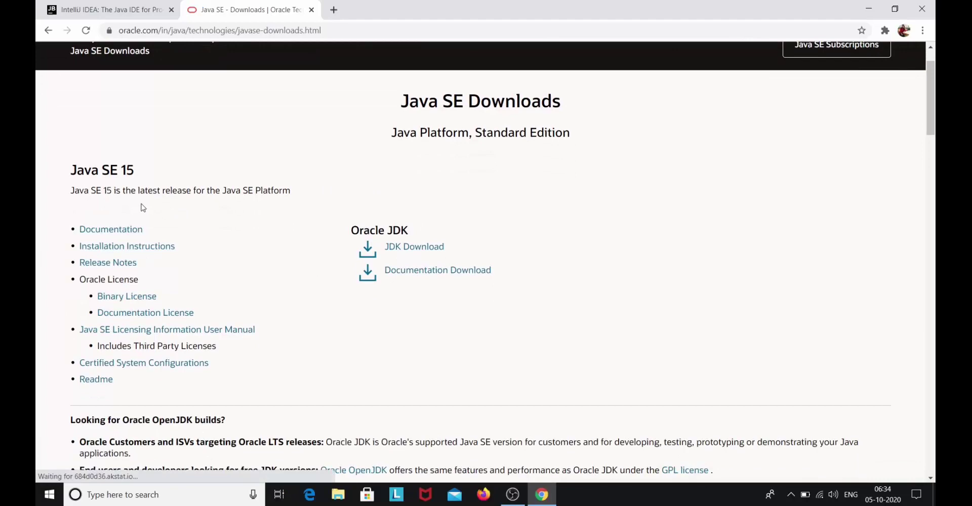
scroll(211, 228, "down", 5)
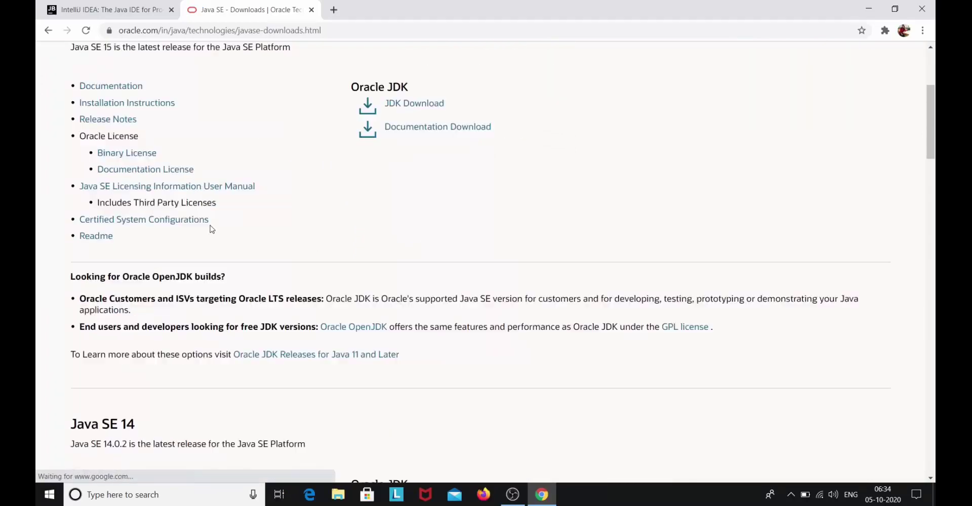
scroll(163, 304, "down", 3)
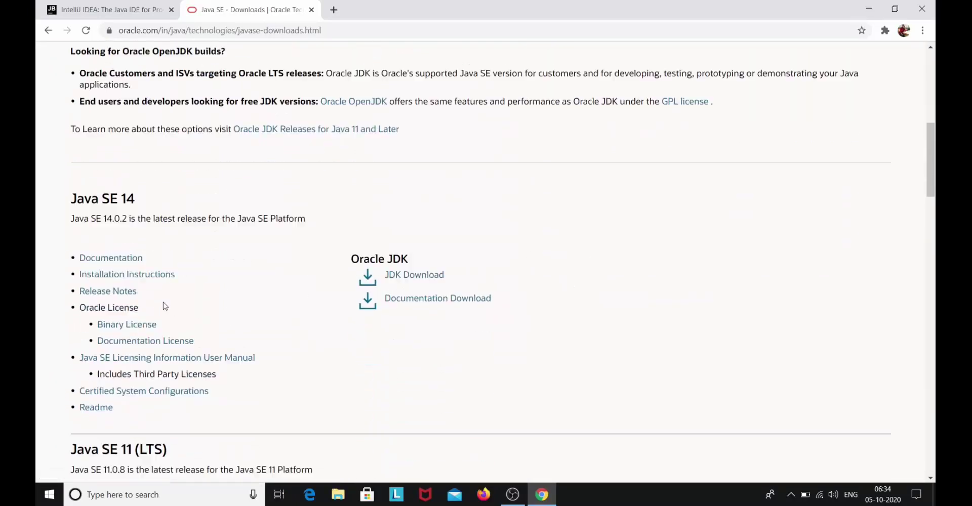
scroll(245, 347, "up", 7)
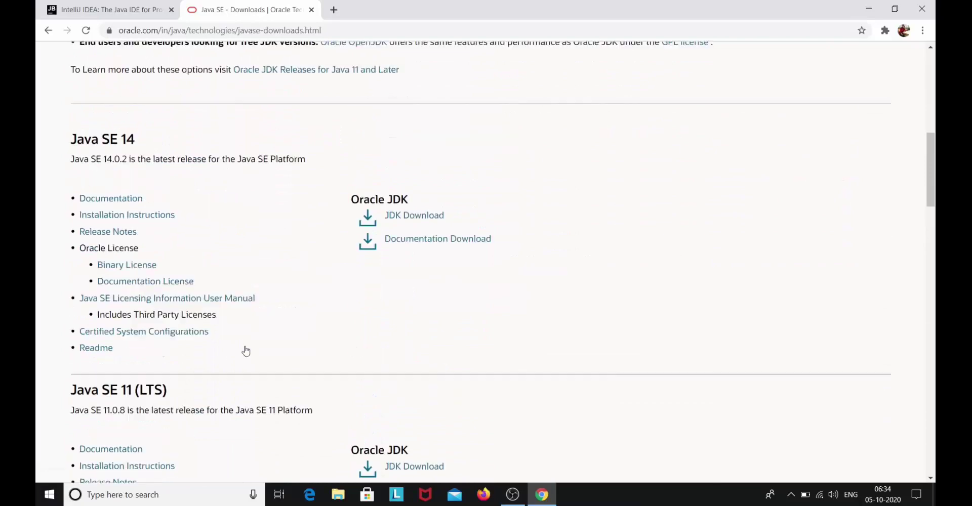
scroll(246, 347, "up", 4)
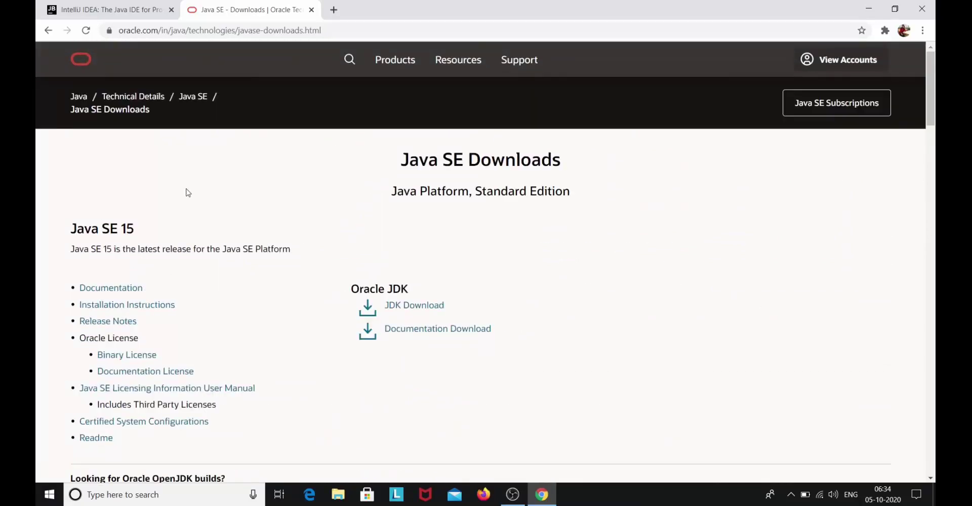
left_click(420, 306)
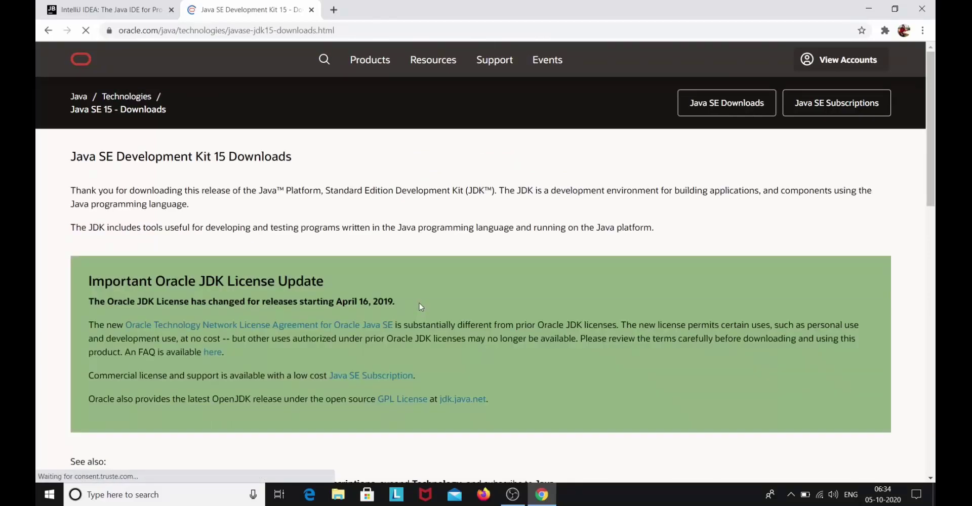
Download the Windows x64 Installer, jdk-15_windows-x64_bin.exe, accepting the Oracle Technology Network License Agreement.
scroll(213, 258, "down", 12)
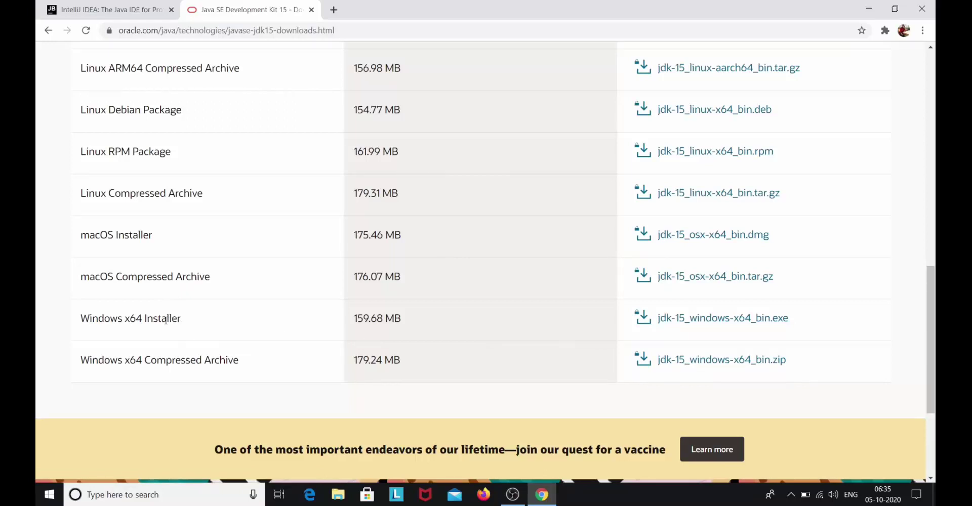
left_click(678, 319)
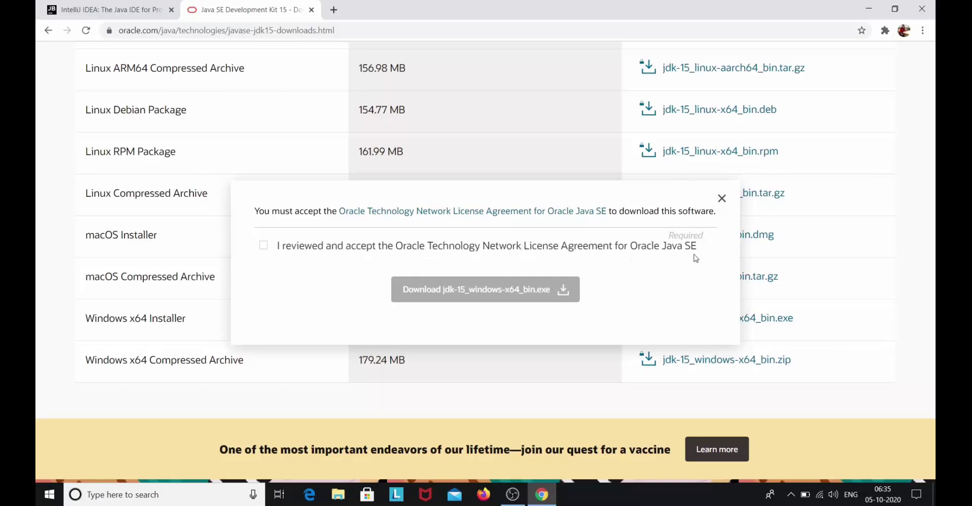
left_click(263, 246)
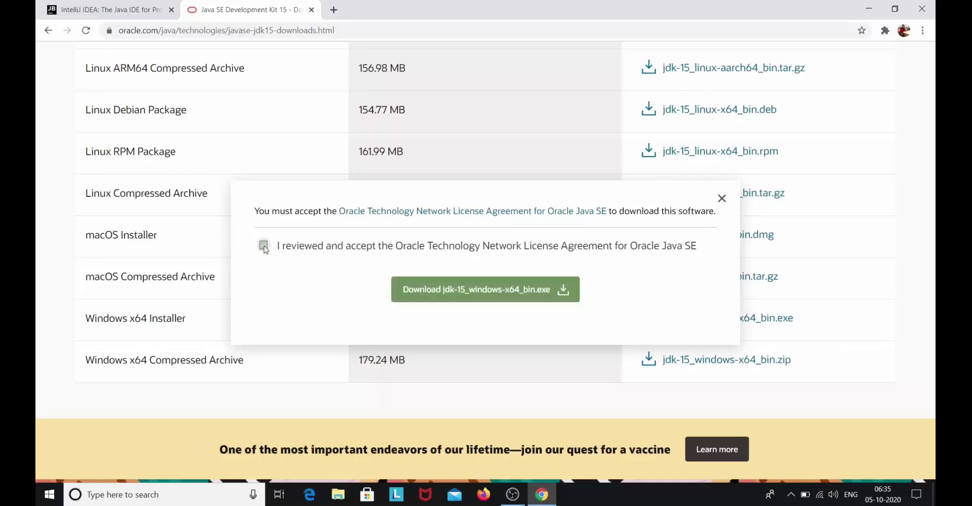
left_click(460, 297)
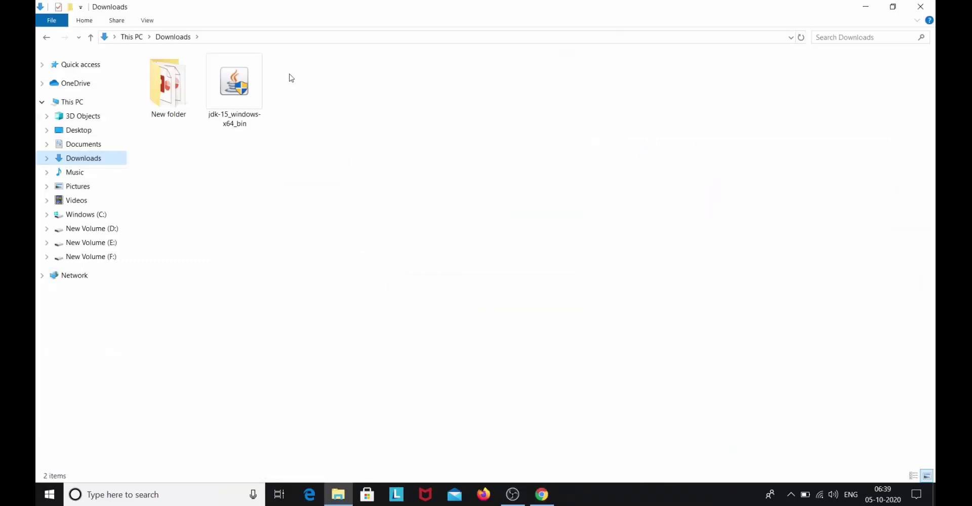
Run the downloaded jdk-15_windows-x64_bin installer and install JDK 15 to C:\Program Files\Java\jdk-15\, closing the wizard when done.
left_click(251, 110)
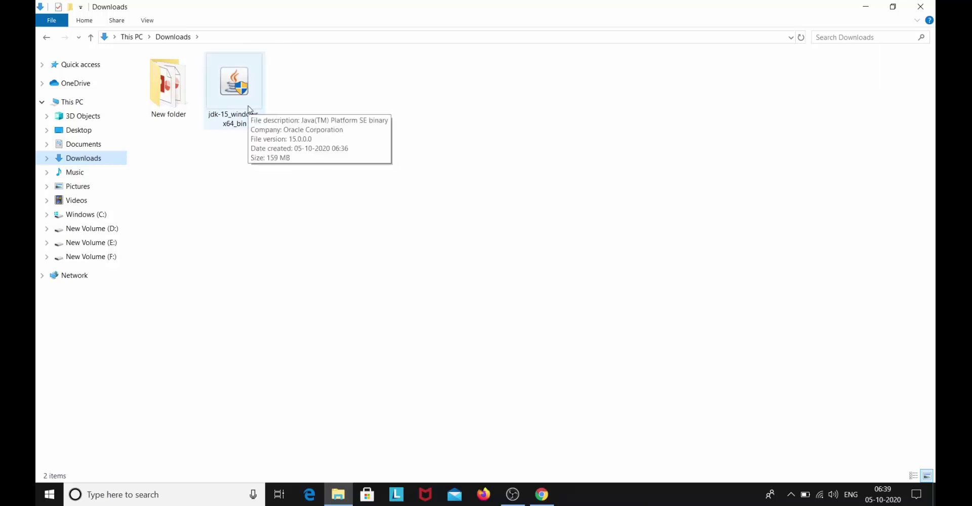
double_click(248, 106)
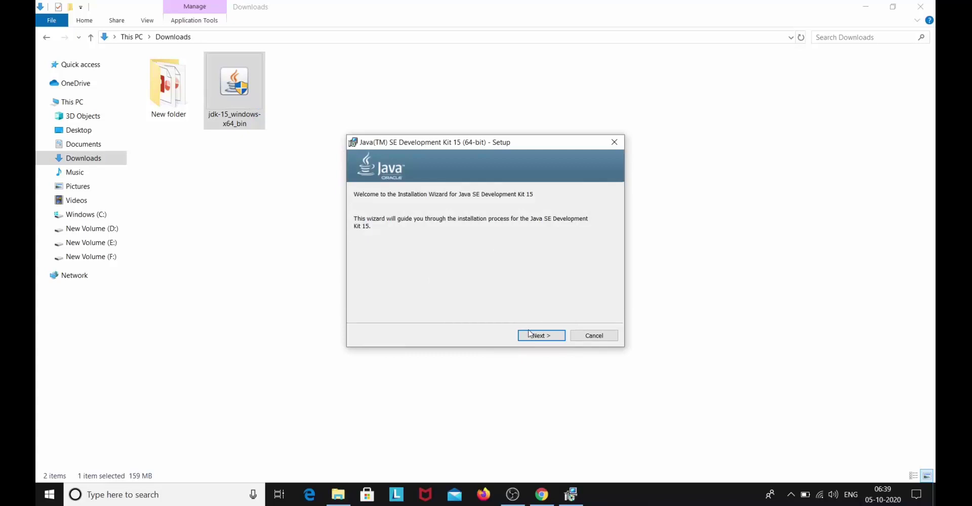
left_click(530, 335)
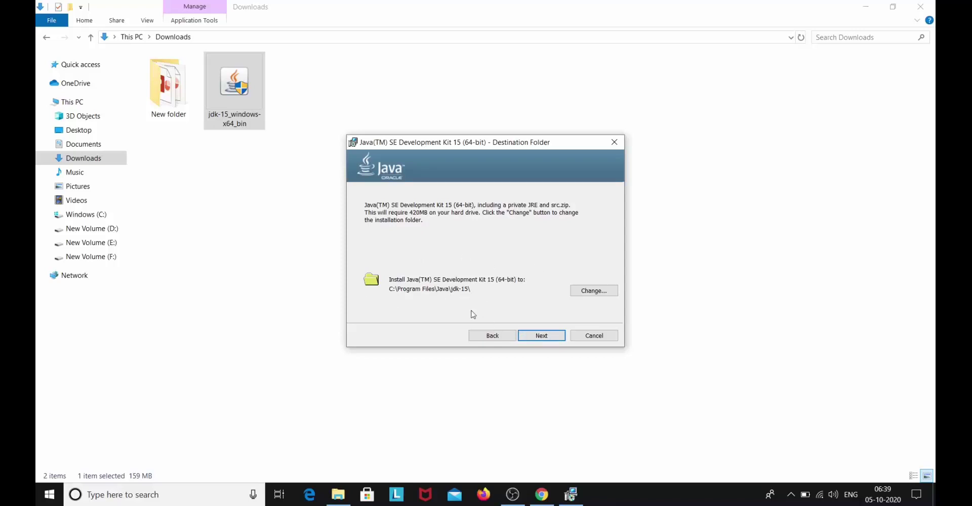
left_click(553, 340)
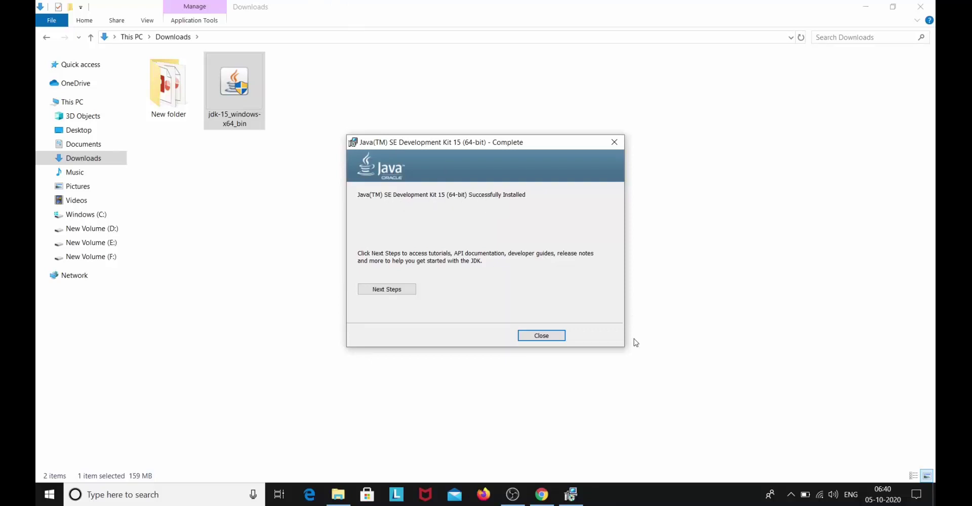
left_click(535, 337)
Verify the JDK installation by running "java -version" in a new Command Prompt window, and close it.
left_click(112, 496)
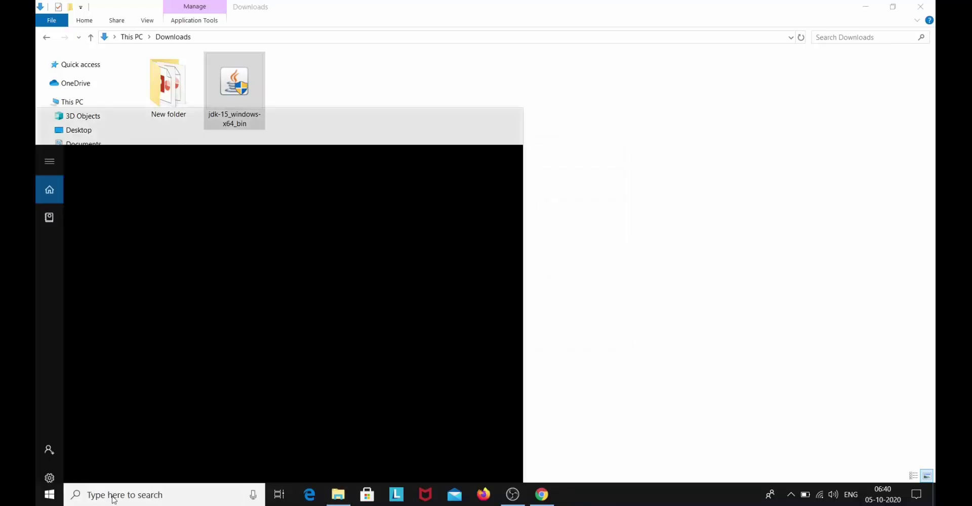
type("cm")
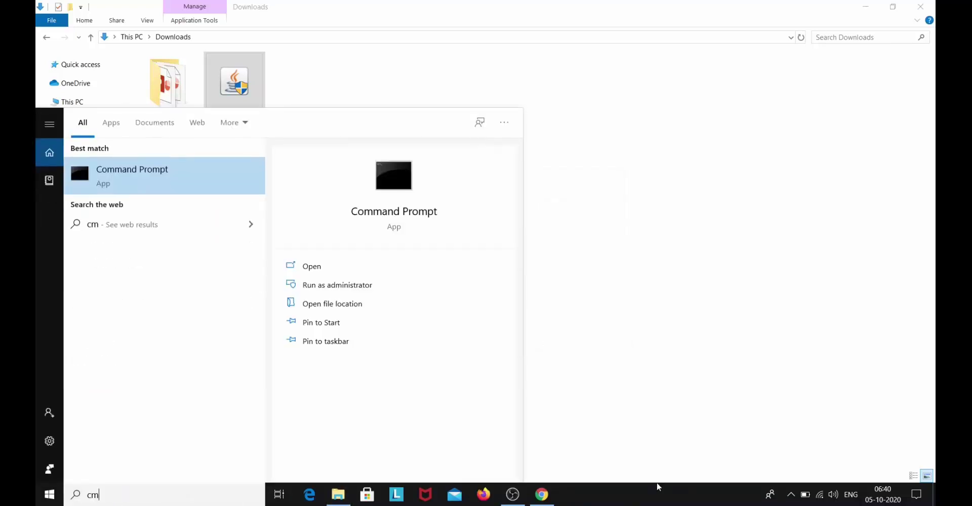
key("Return")
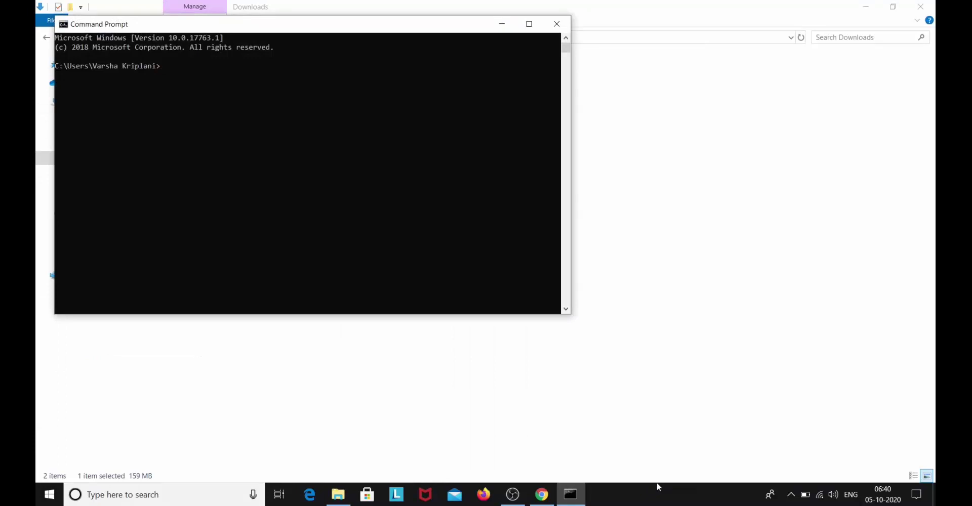
type("java -version")
key("Return")
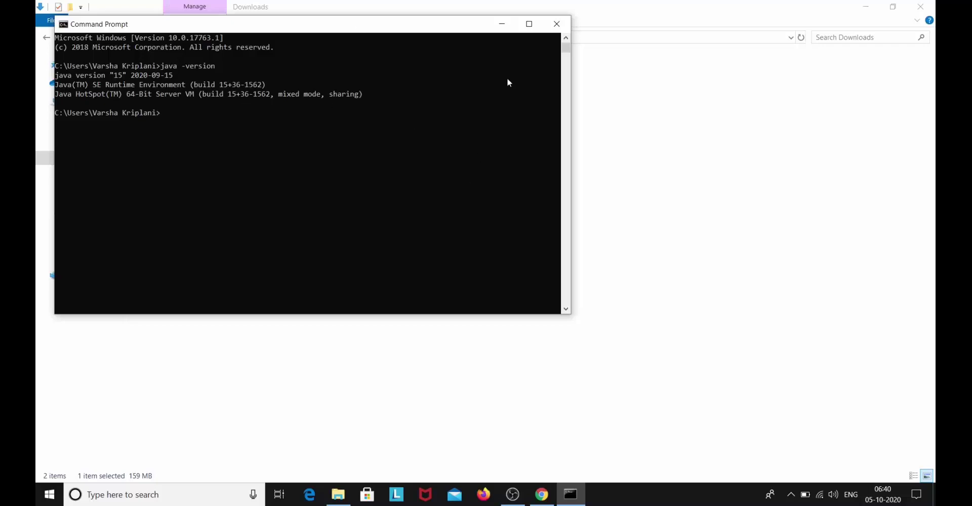
left_click(556, 24)
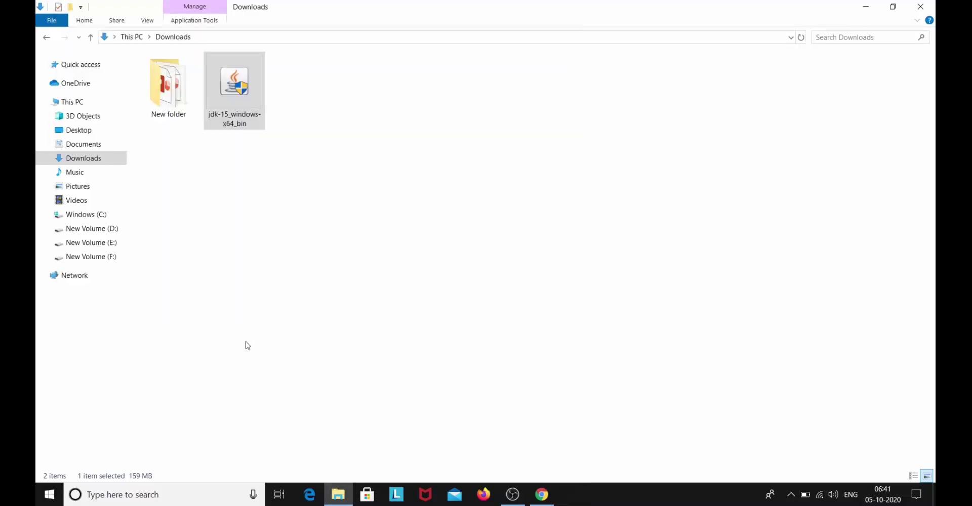
Open the Environment Variables dialog from the system environment variable settings.
left_click(147, 493)
type("env")
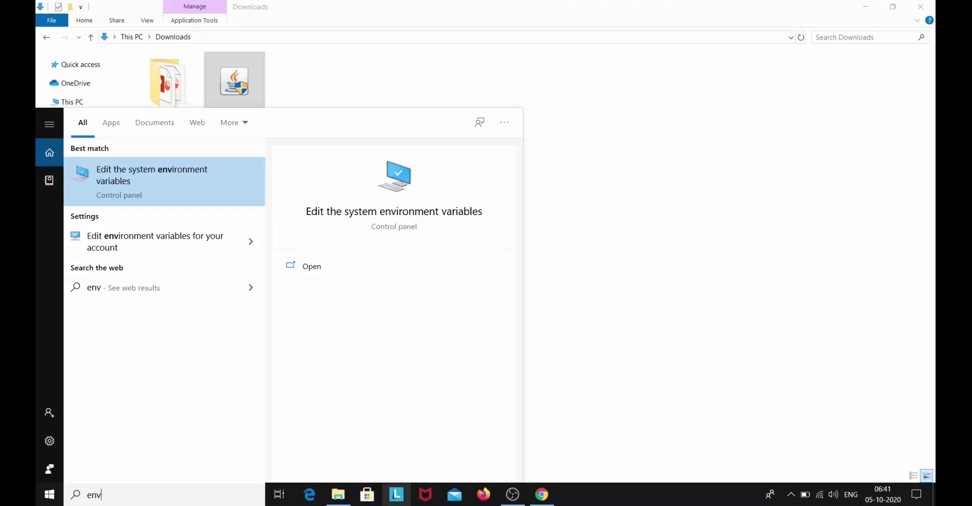
key("Return")
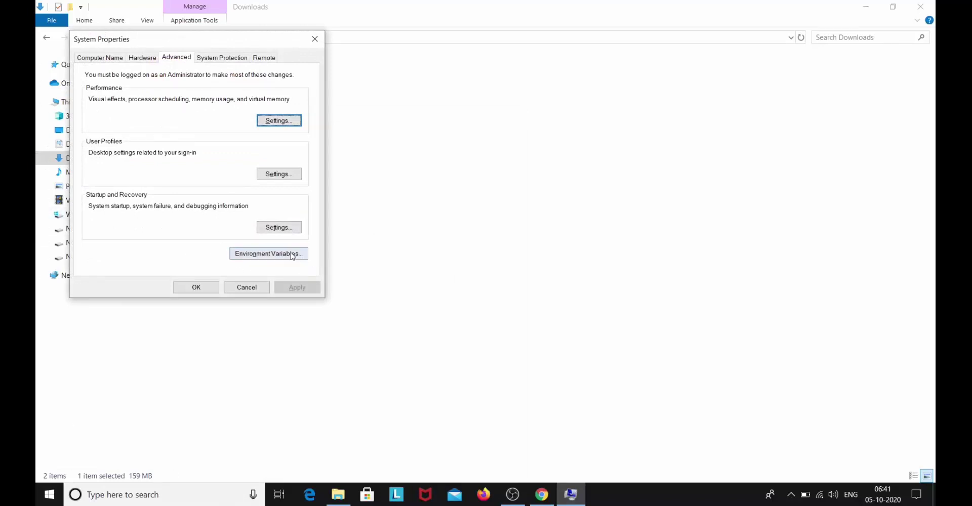
left_click(262, 255)
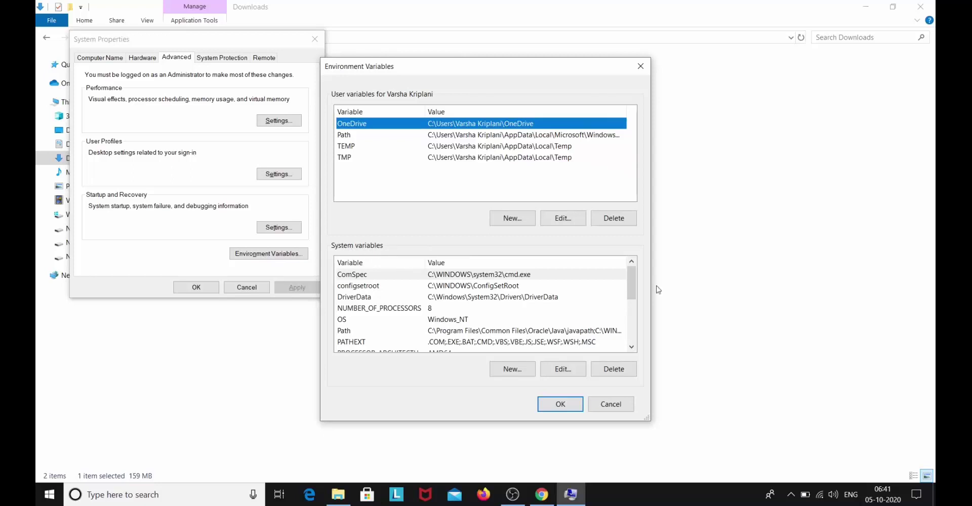
Open the system Path variable for editing and start a new blank entry in its list.
left_click_drag(632, 287, 632, 290)
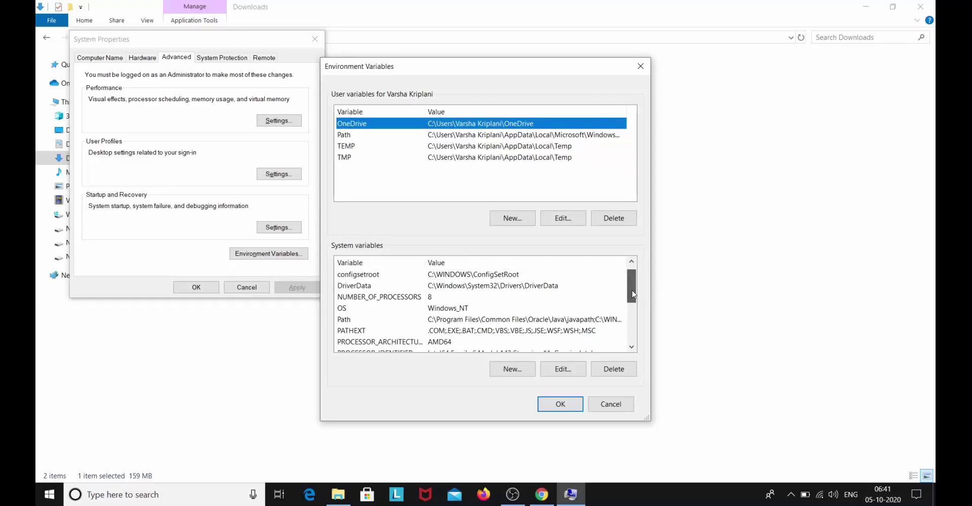
left_click(447, 319)
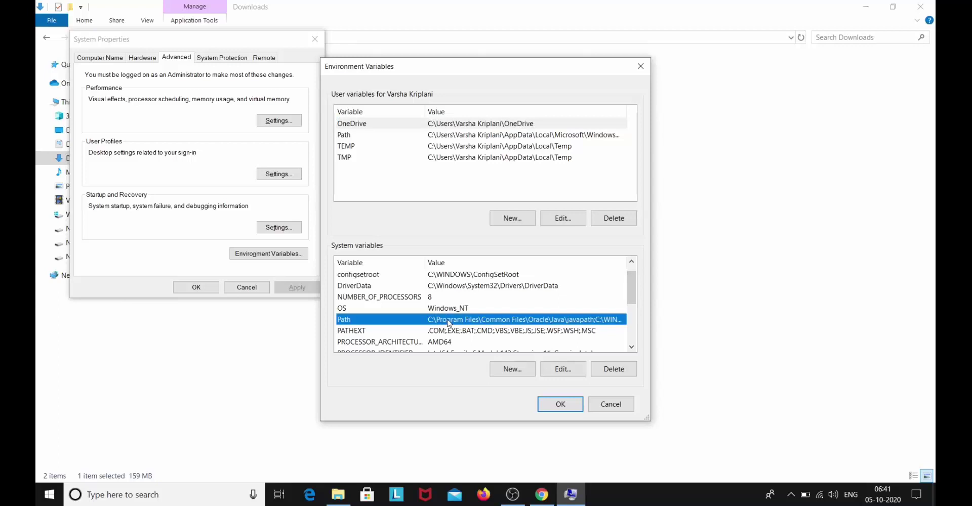
left_click(562, 370)
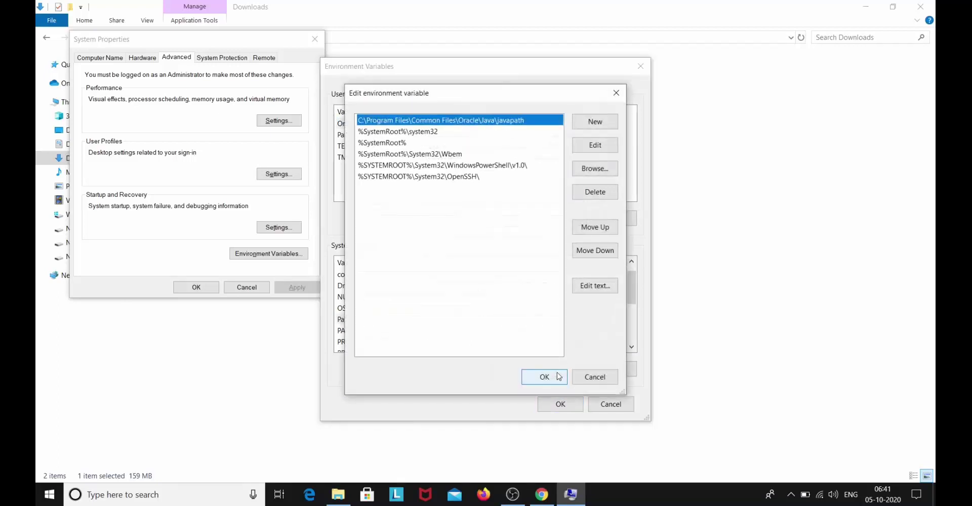
left_click(596, 123)
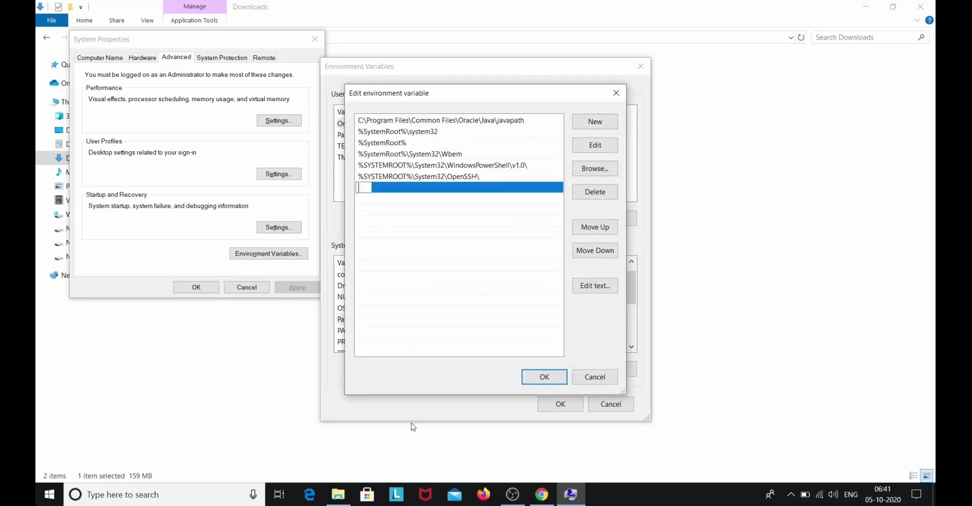
Switch to File Explorer, browse to the bin folder in C:\Program Files\Java\jdk-15, and copy its full path.
left_click(347, 501)
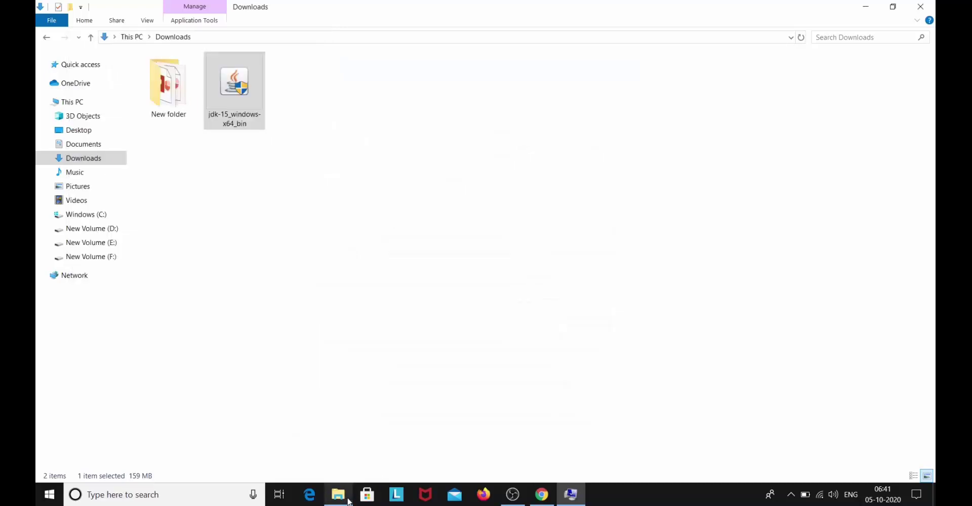
left_click(91, 216)
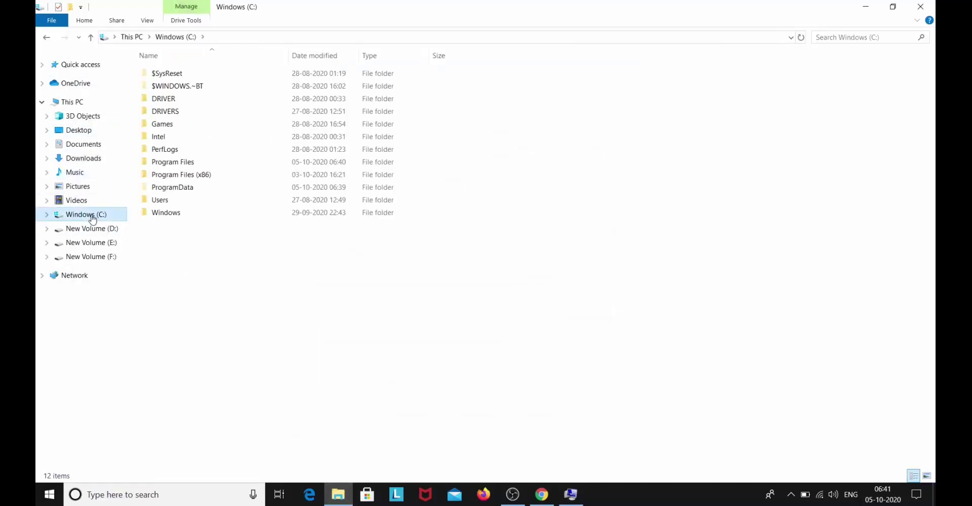
double_click(187, 162)
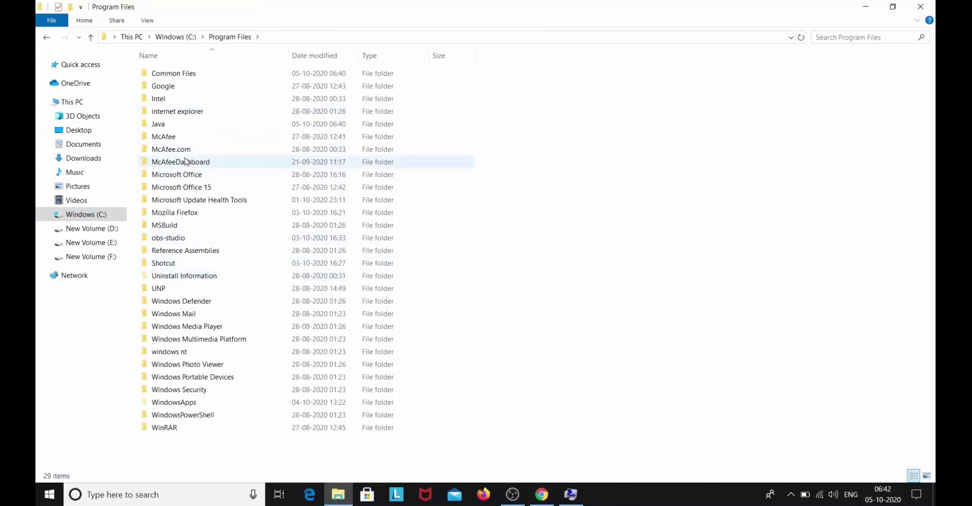
double_click(187, 126)
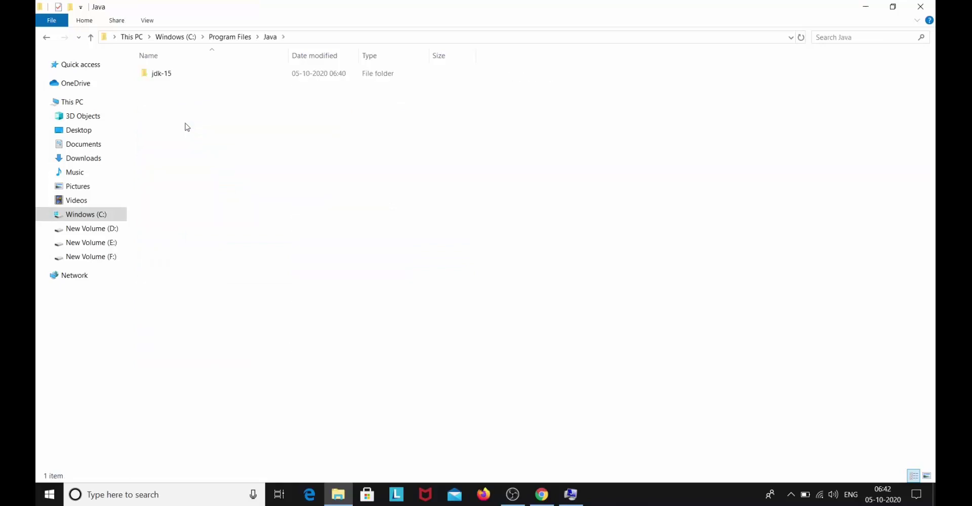
double_click(187, 74)
double_click(187, 74)
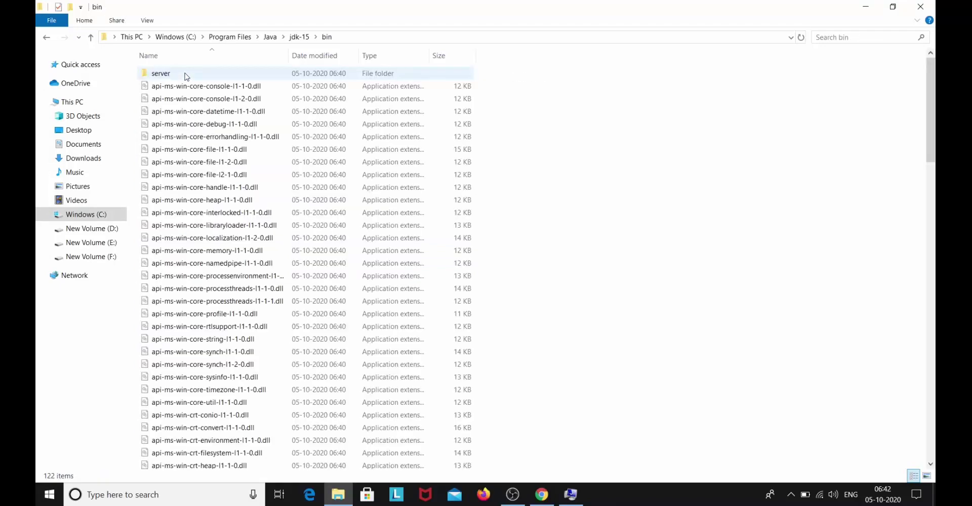
left_click(391, 37)
key("ctrl+c")
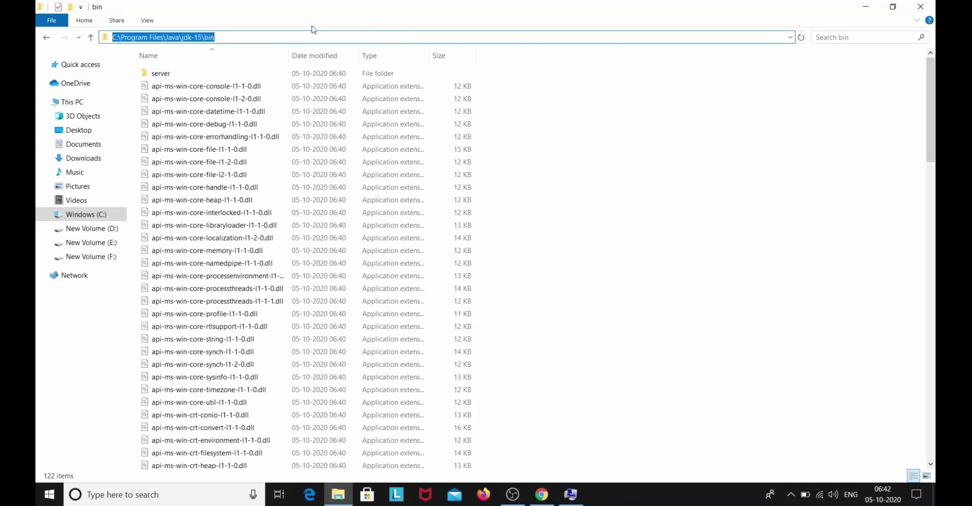
Add the copied path C:\Program Files\Java\jdk-15\bin as a new system Path entry, and accept all the open system settings dialogs.
left_click(571, 494)
left_click(594, 121)
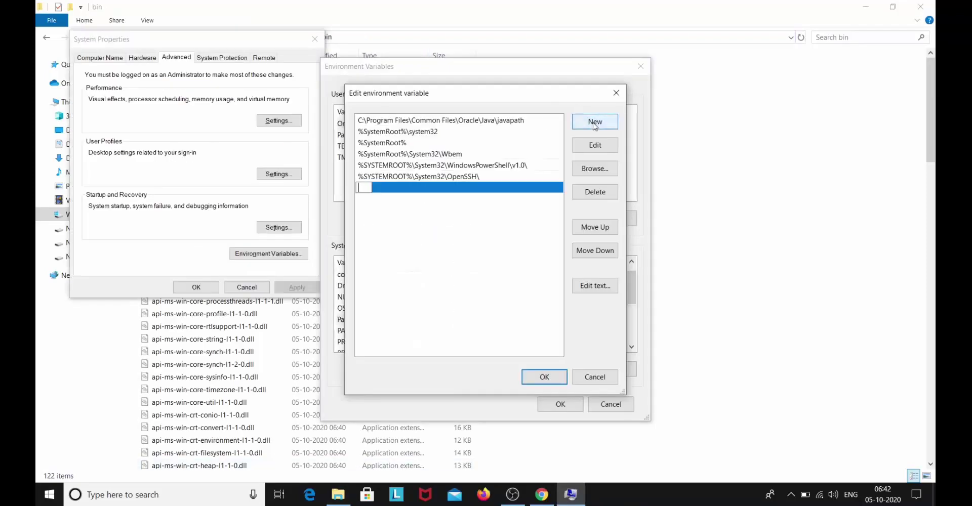
key("ctrl+v")
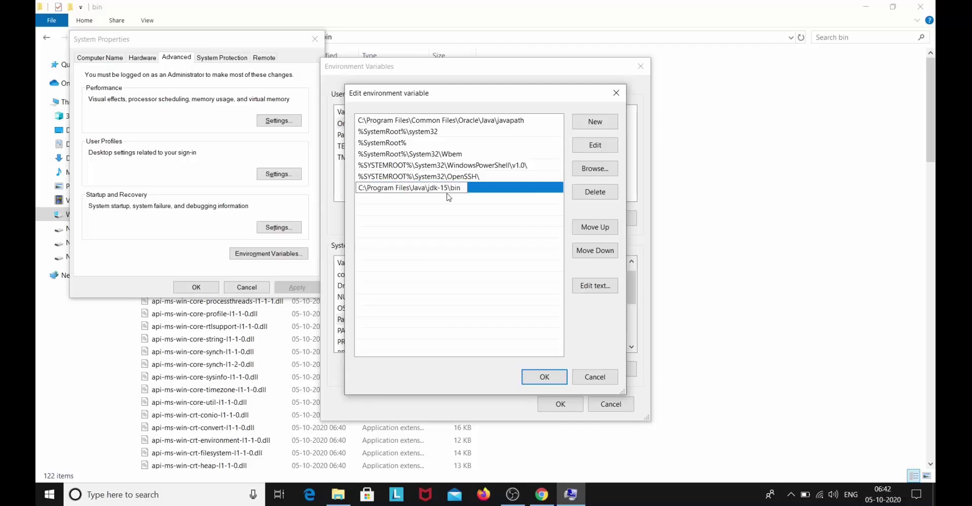
left_click(498, 189)
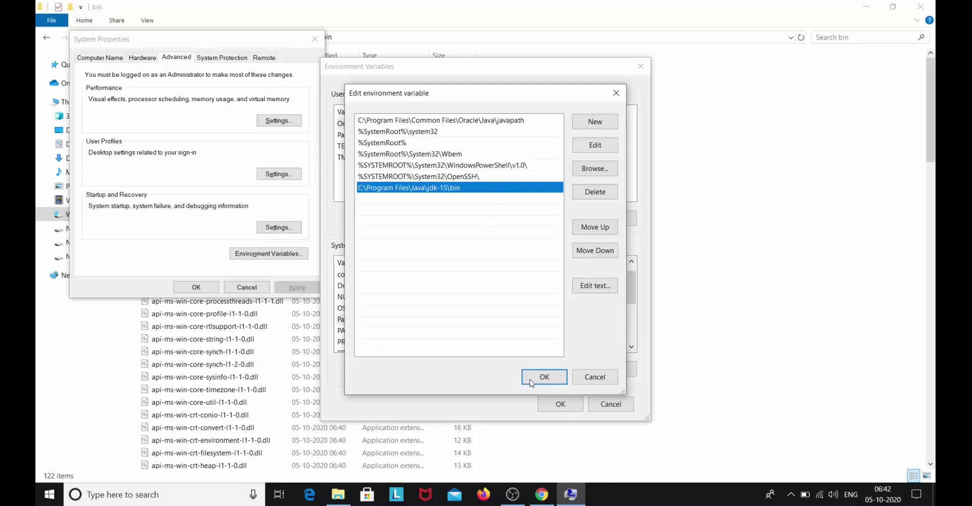
left_click(545, 378)
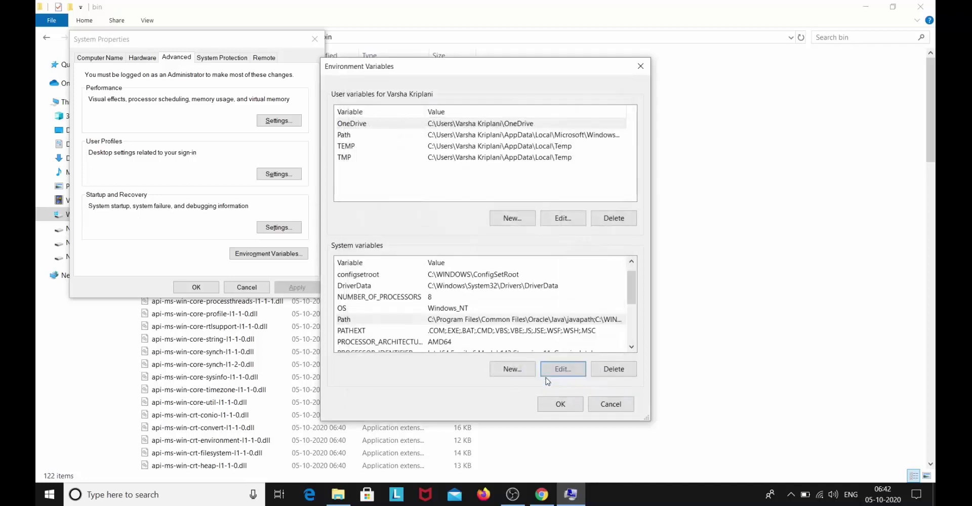
left_click(561, 405)
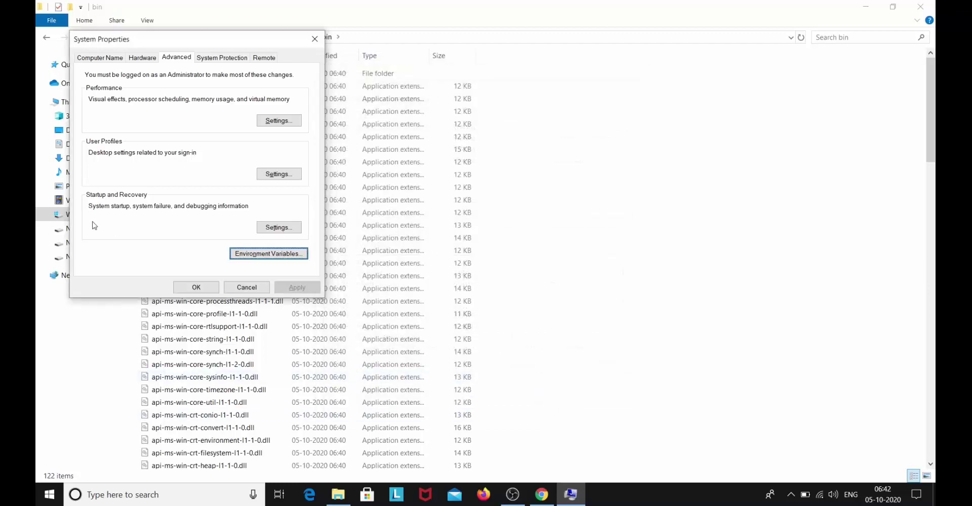
left_click(188, 288)
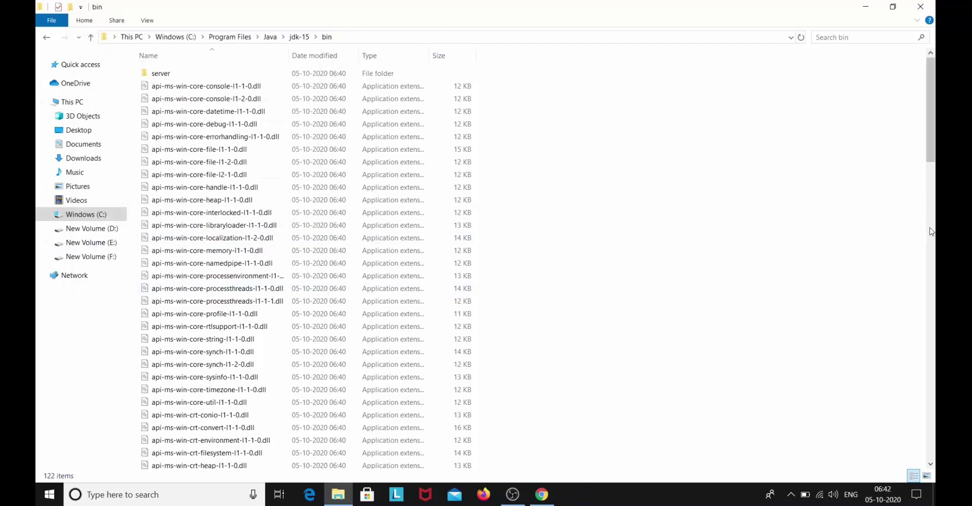